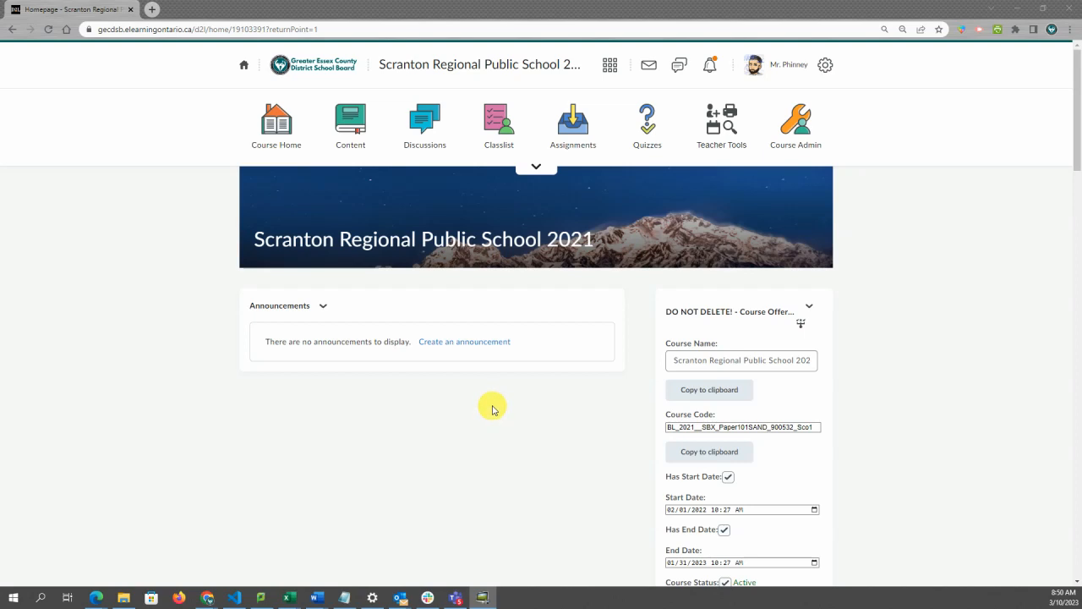
- Open the course homepage for editing and go to its widget layout
scroll(493, 406, "down", 15)
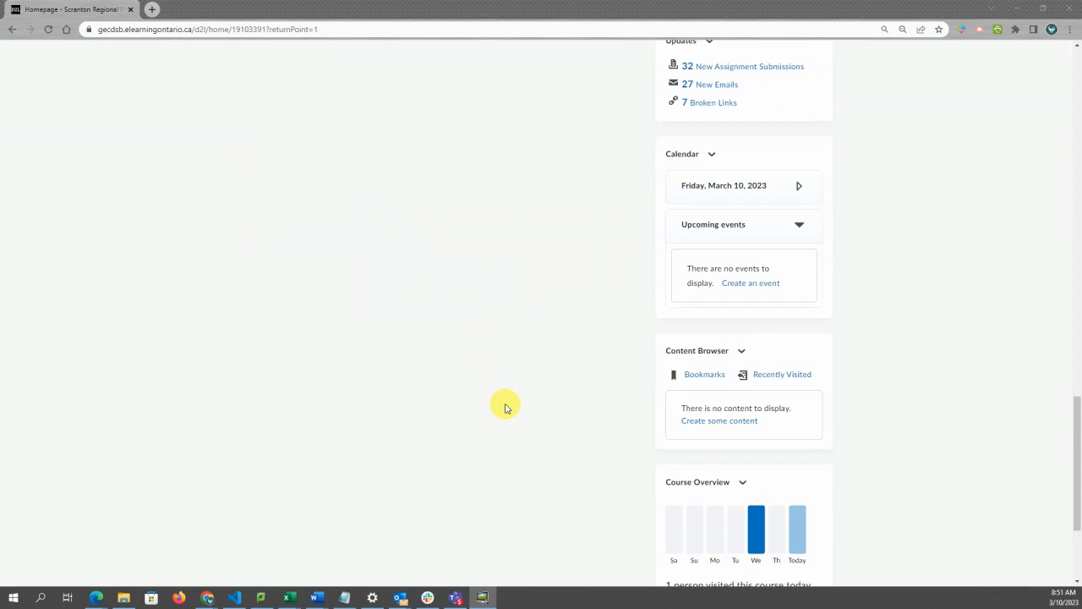
left_click(822, 566)
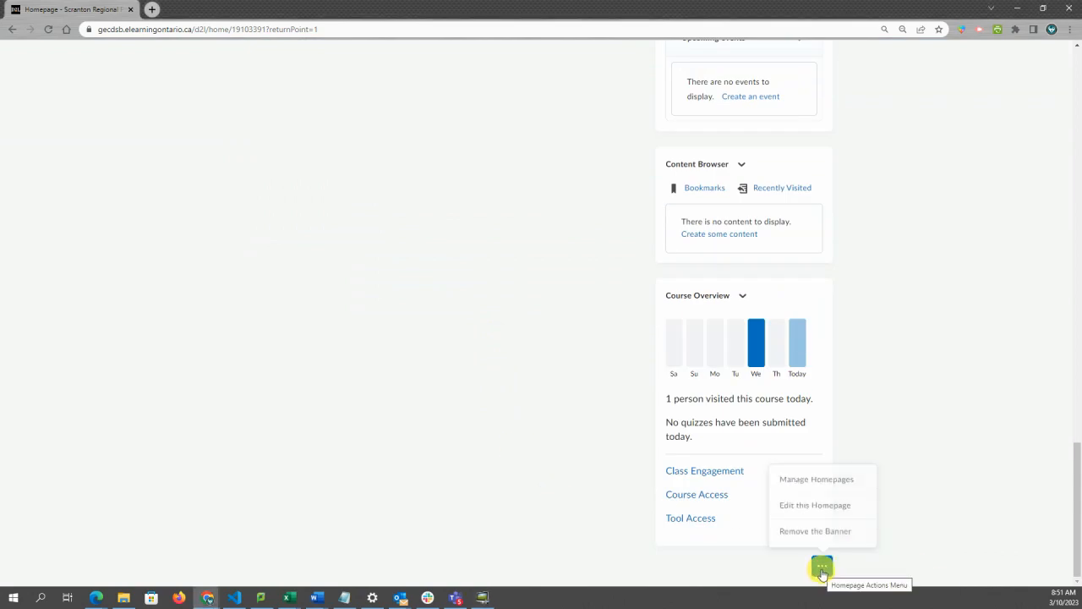
left_click(804, 505)
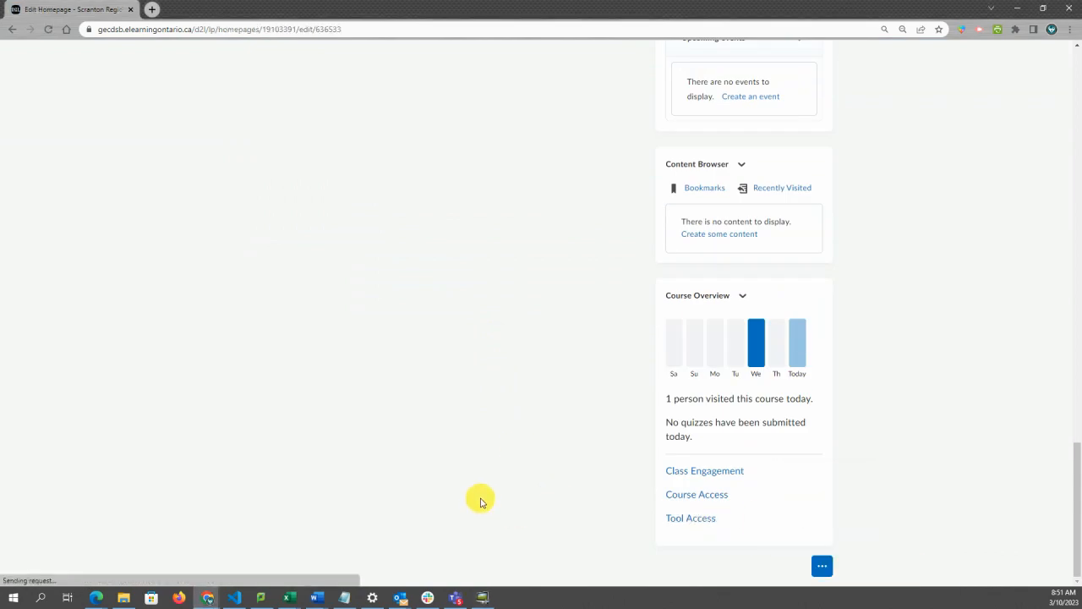
left_click_drag(330, 236, 305, 234)
scroll(384, 374, "down", 5)
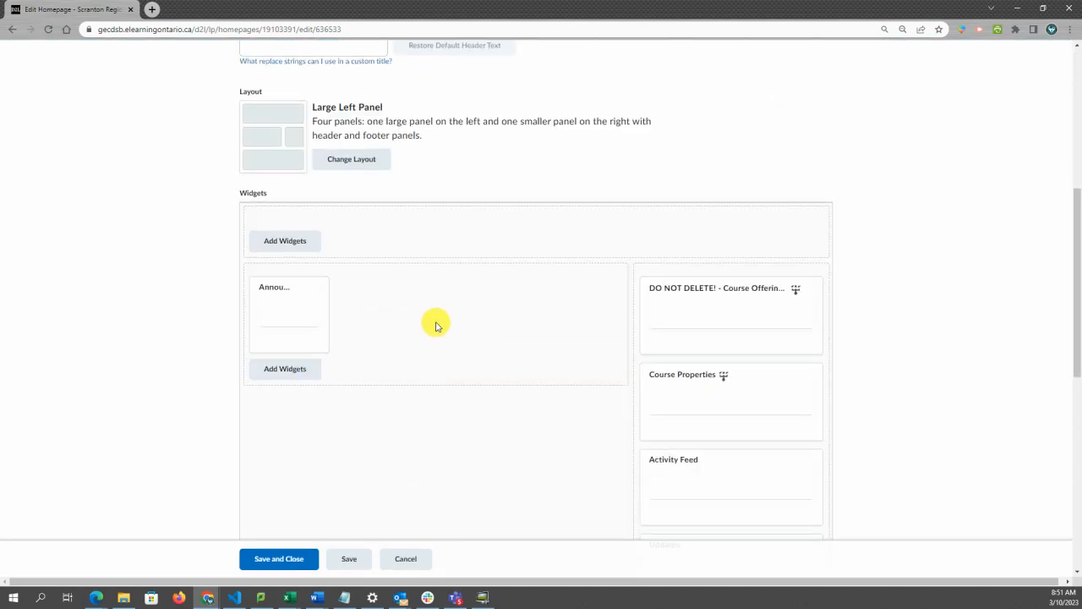
scroll(437, 327, "down", 6)
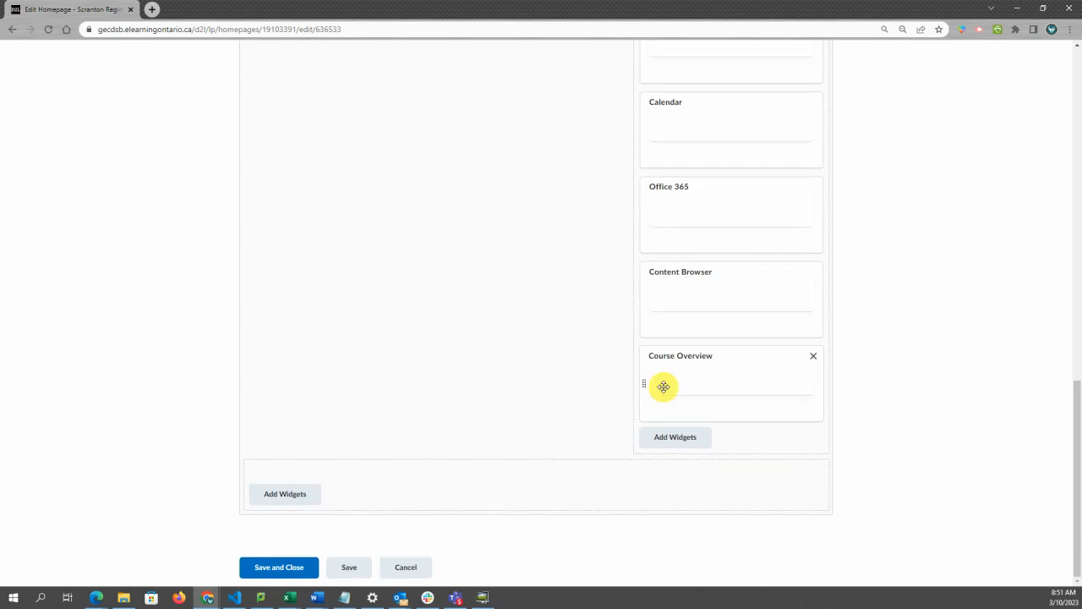
- Search widgets for "welcome", add D2L - Hosted Welcome Window below Course Overview, and save and close the homepage, dismissing the Get Started window
left_click(695, 438)
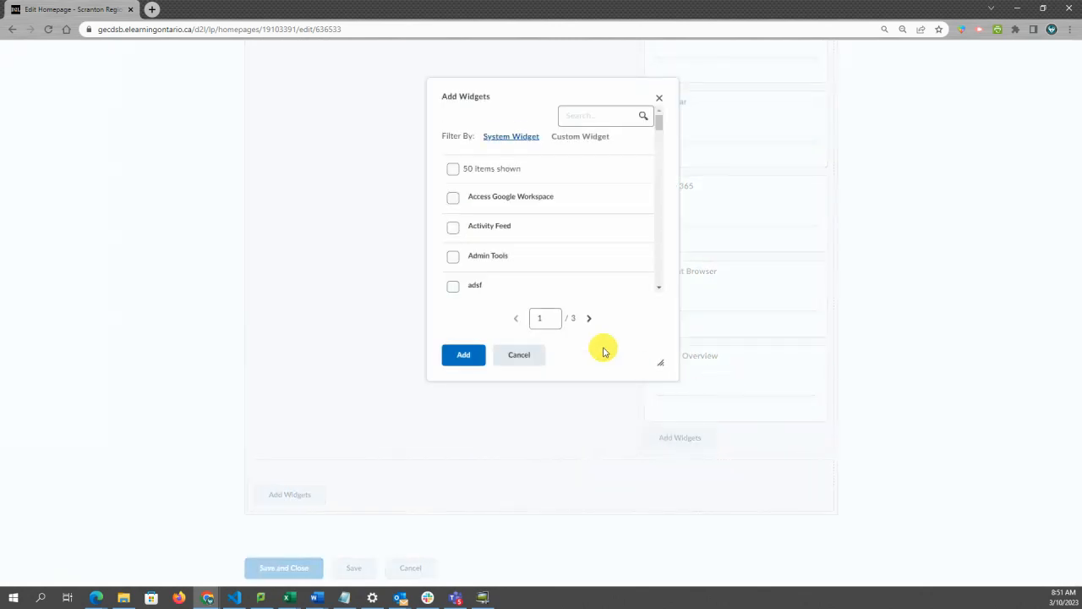
left_click(591, 116)
type("w")
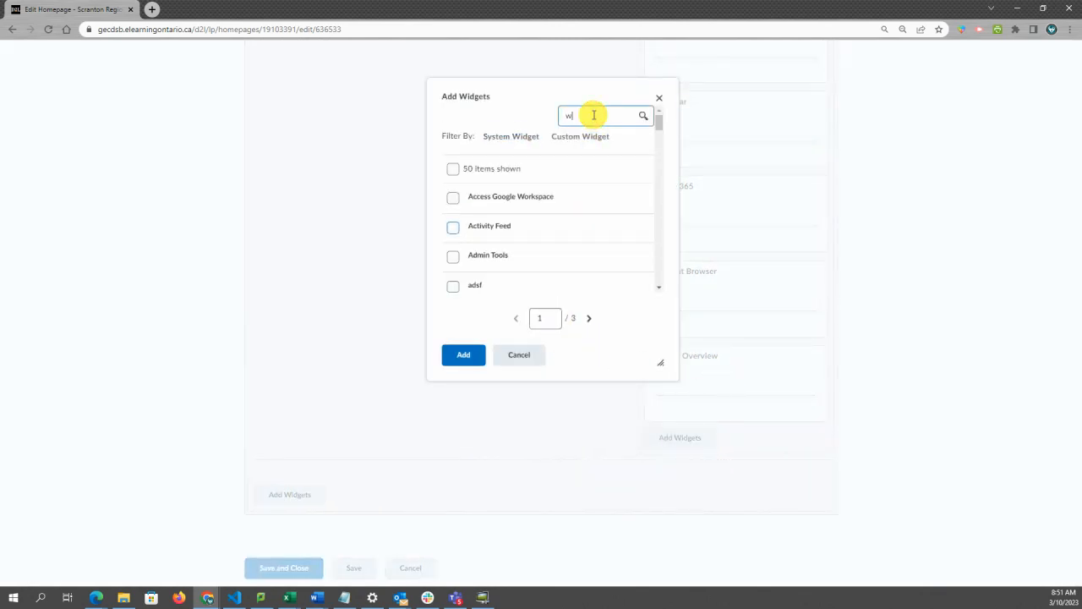
type("elcome")
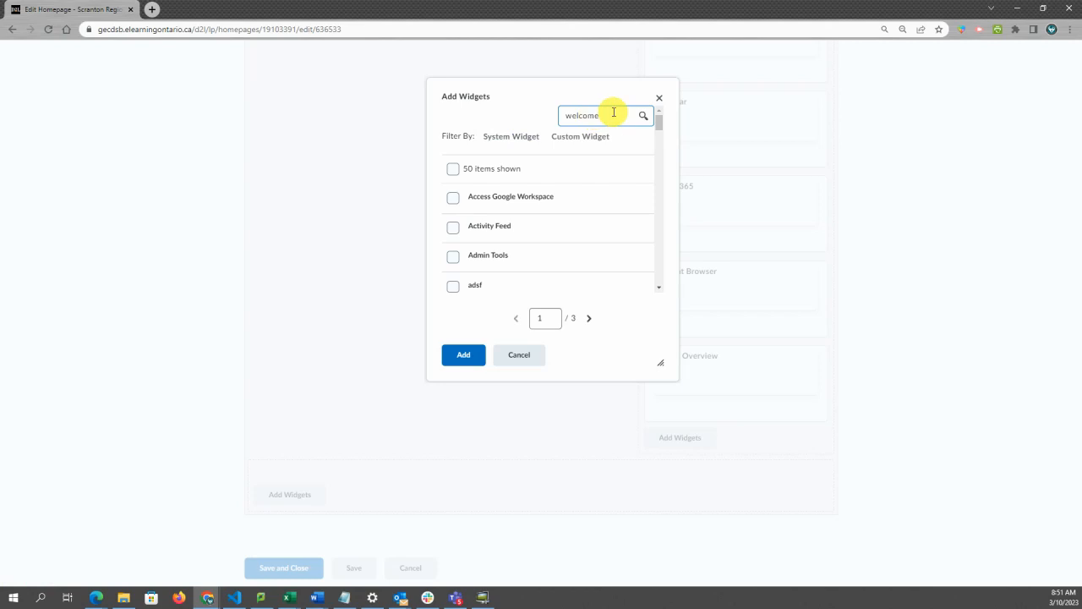
left_click(643, 116)
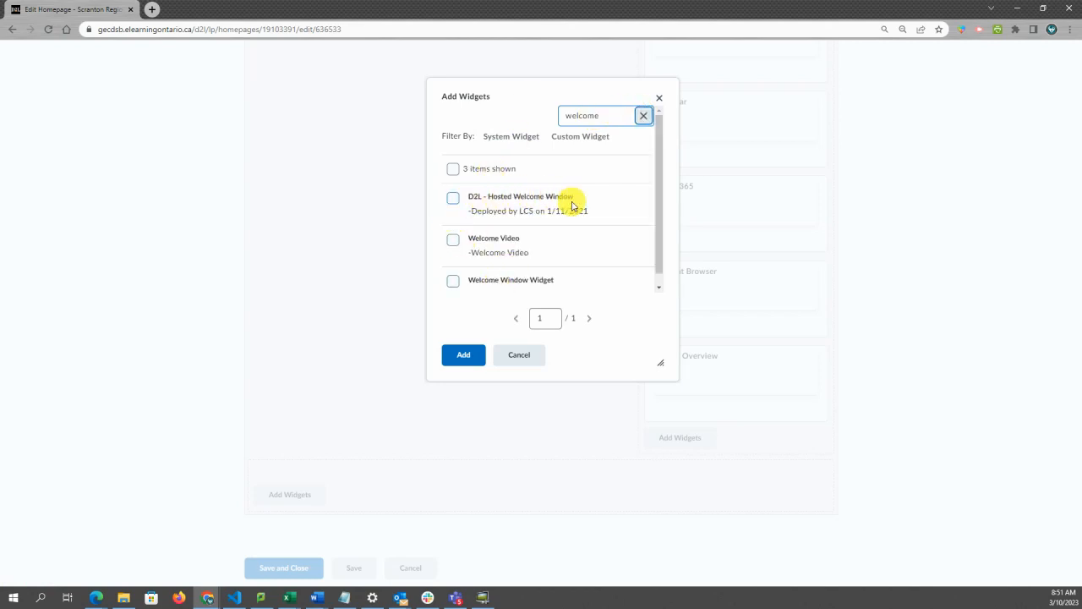
left_click(451, 199)
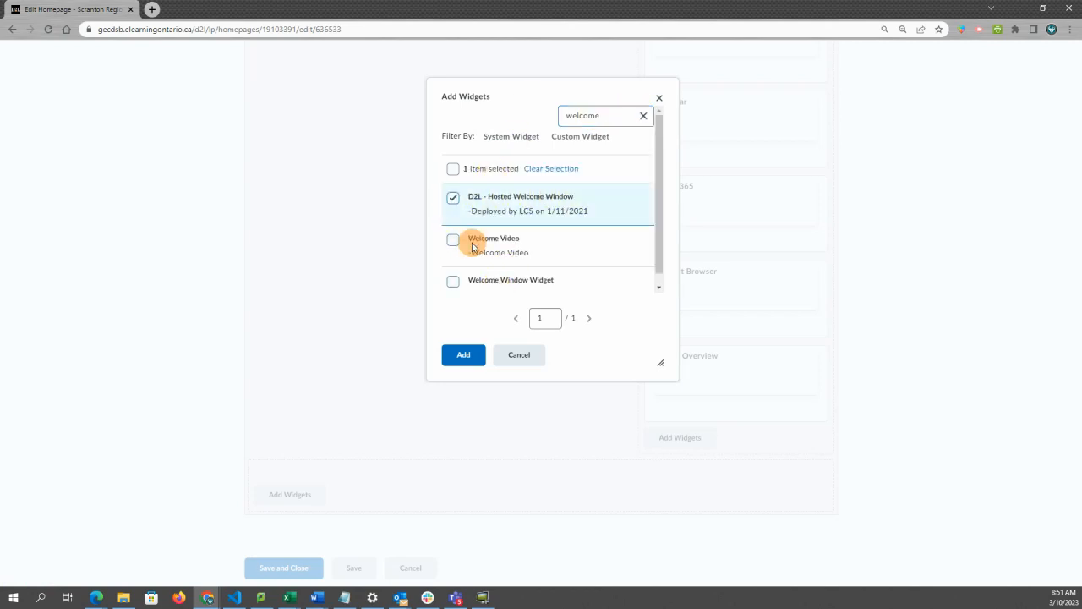
left_click(483, 356)
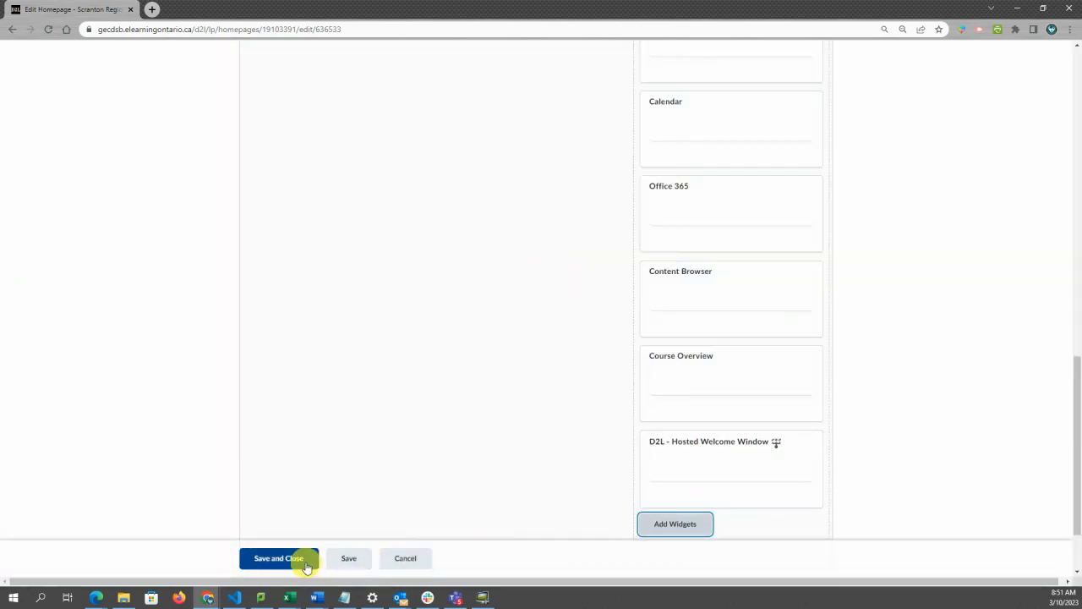
left_click(300, 558)
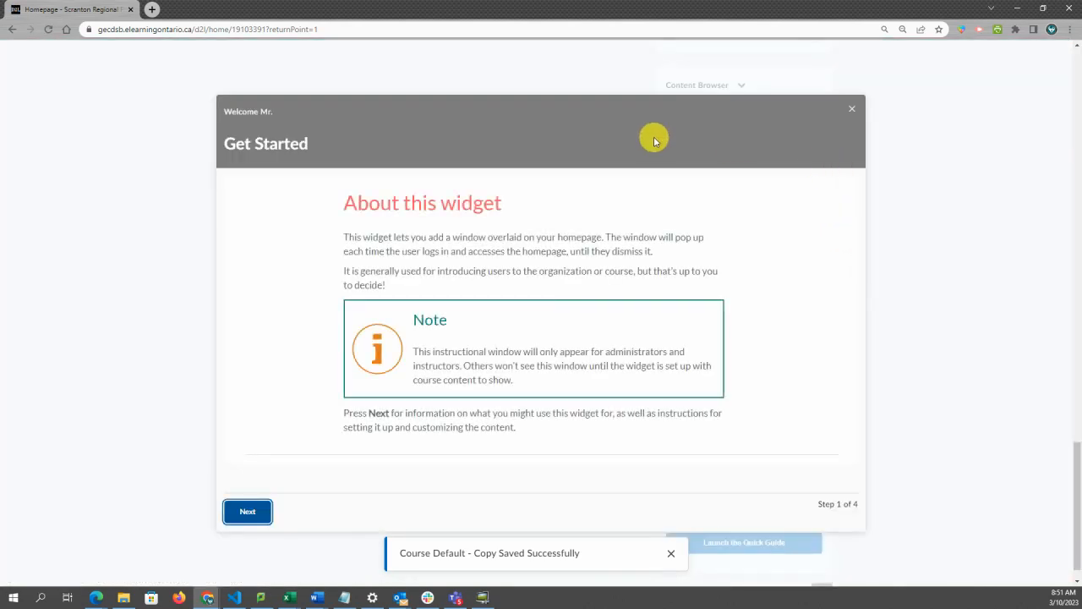
left_click(852, 115)
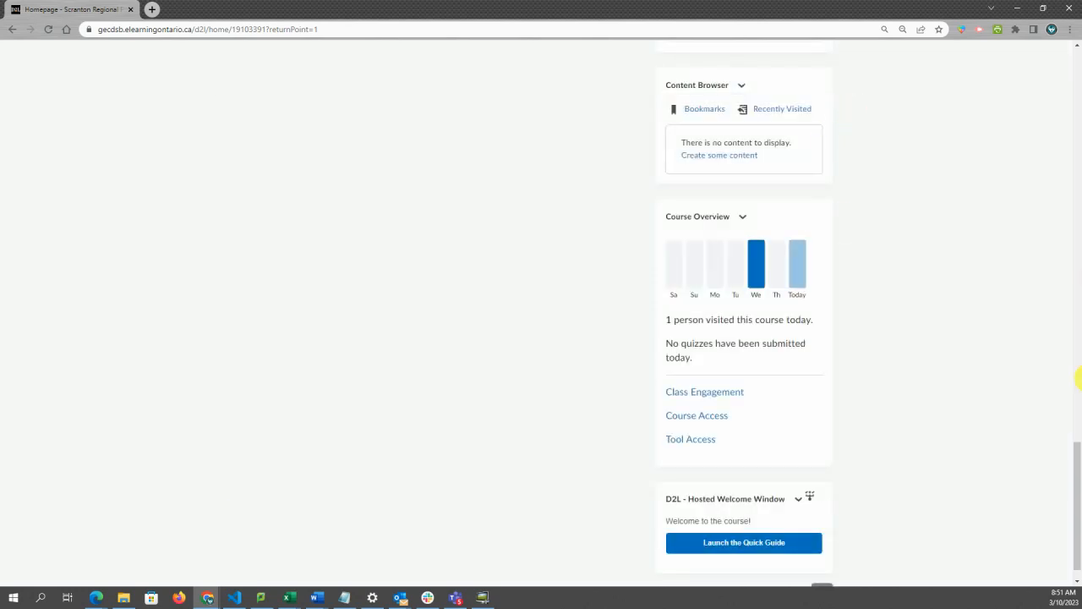
- Create a new unit named "Welcome" in the course content and save it
left_click_drag(1072, 448, 1078, 55)
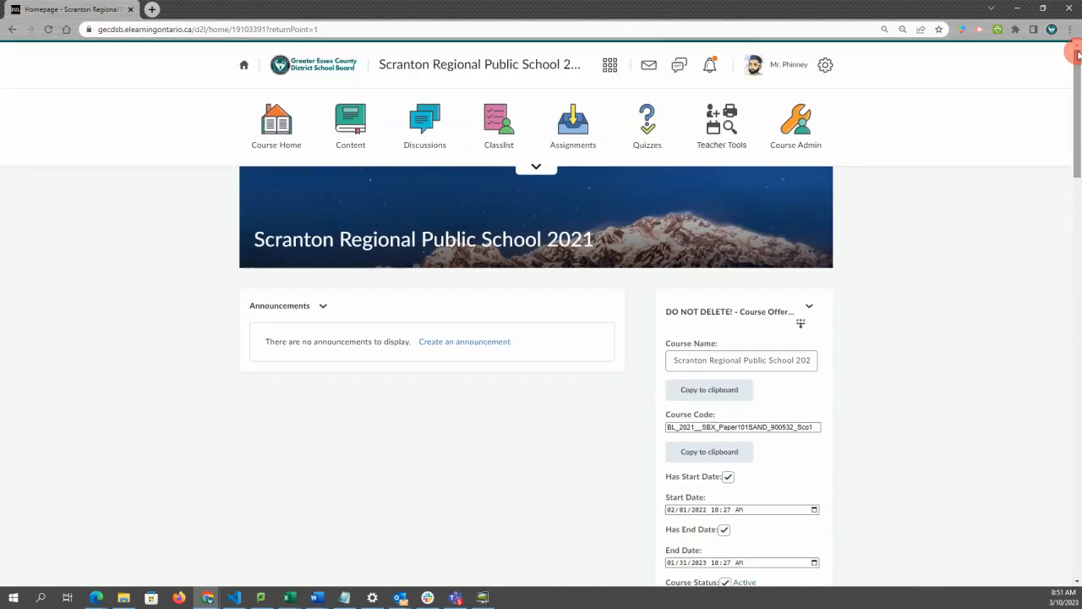
left_click(350, 125)
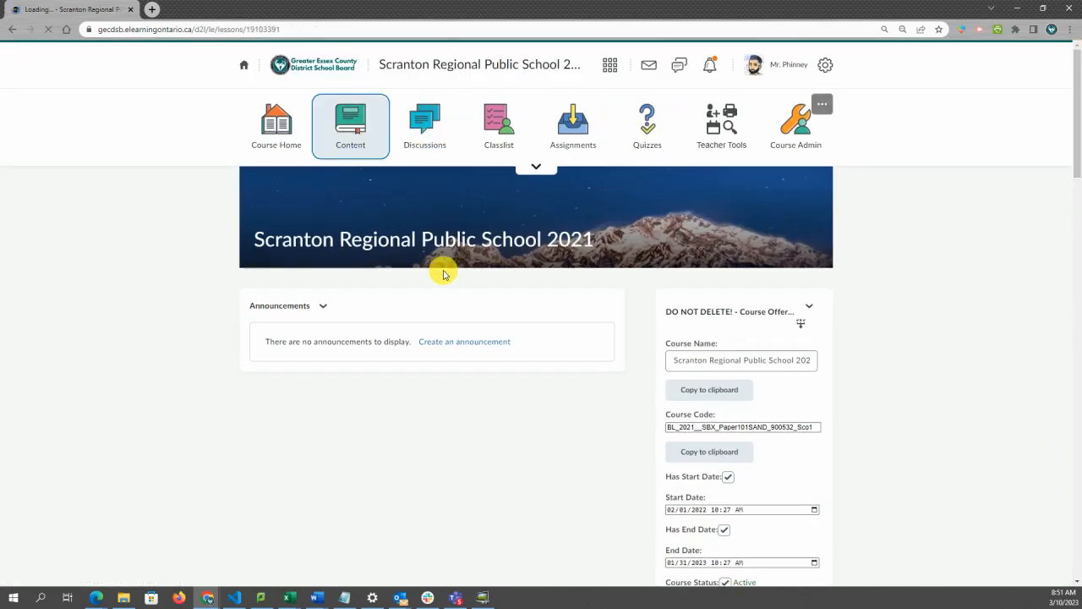
left_click(342, 201)
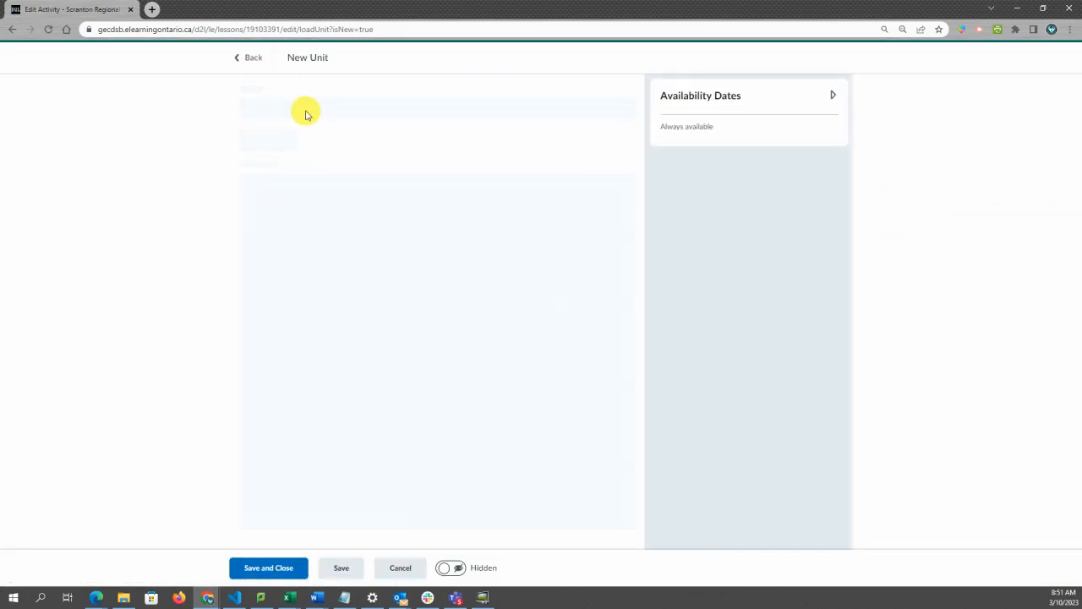
left_click_drag(307, 106, 237, 107)
type("Tw")
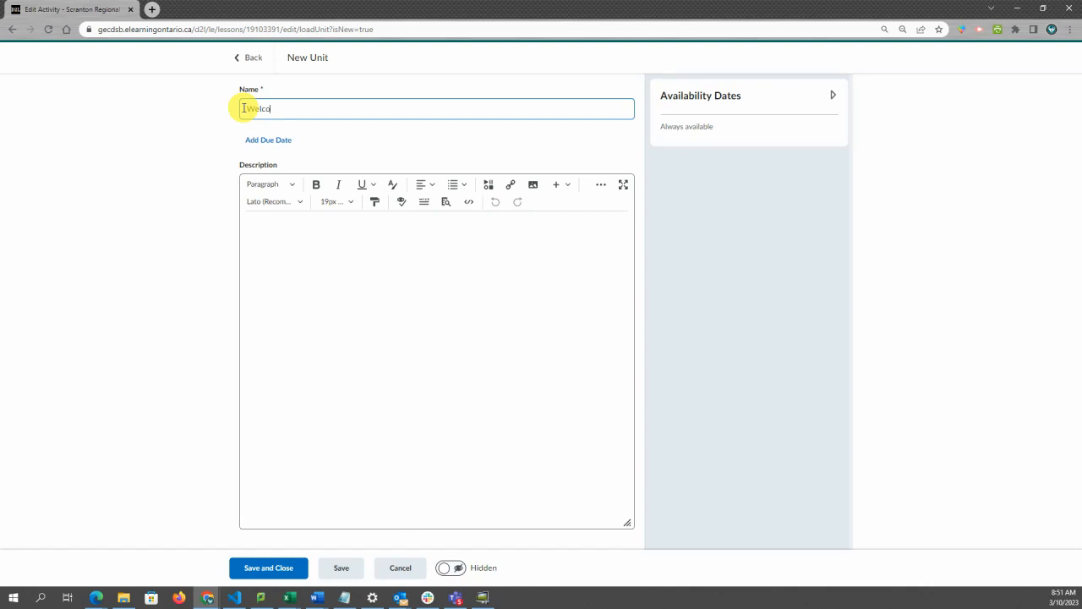
type("lcome")
left_click(265, 567)
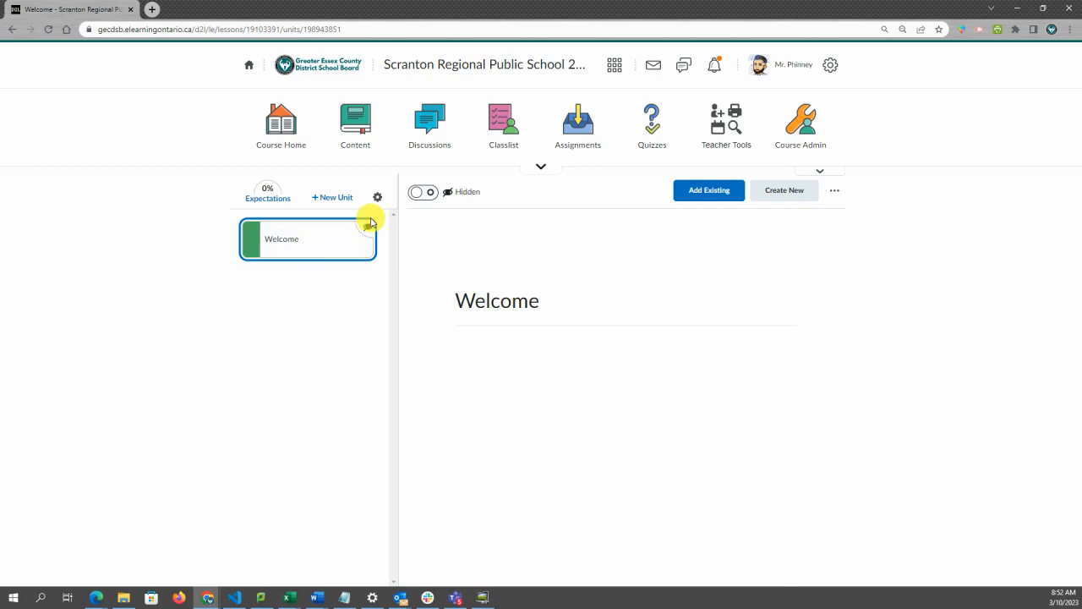
- Create a new HTML page in the Welcome unit and name it "Welcome Message"
left_click(771, 190)
left_click(408, 275)
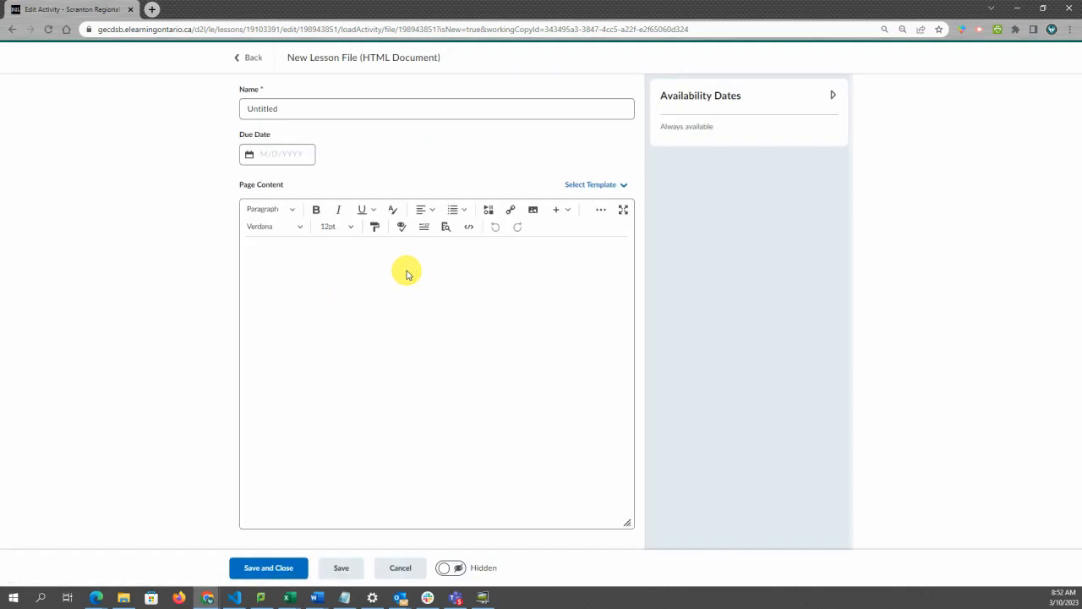
left_click(259, 106)
left_click_drag(280, 109, 232, 106)
type("Welcome Message")
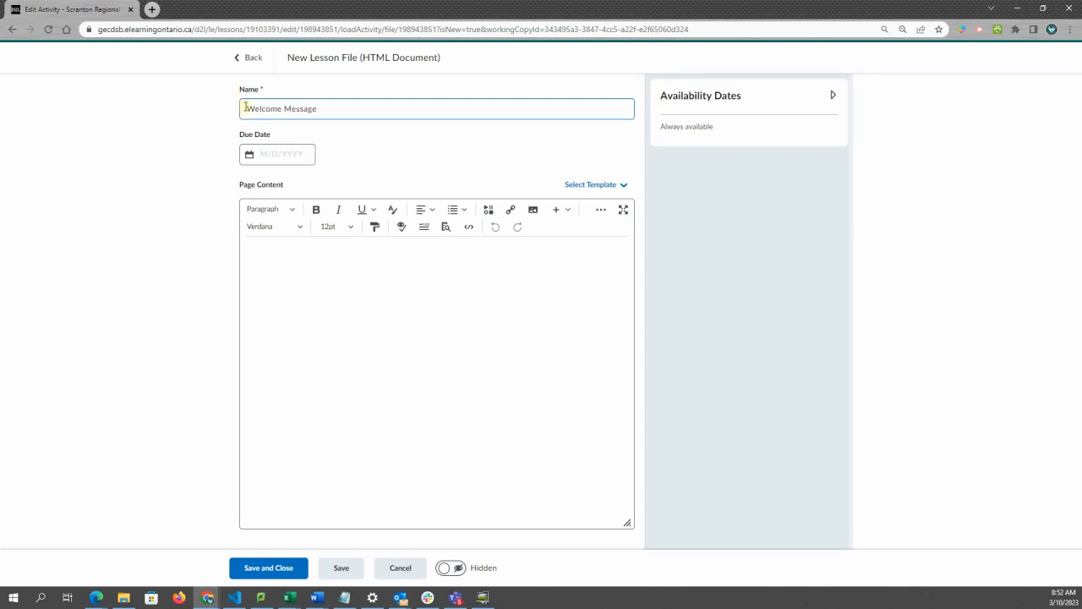
- Apply the 00_blank.html template to the page and delete its banner image and page title placeholder
left_click(564, 183)
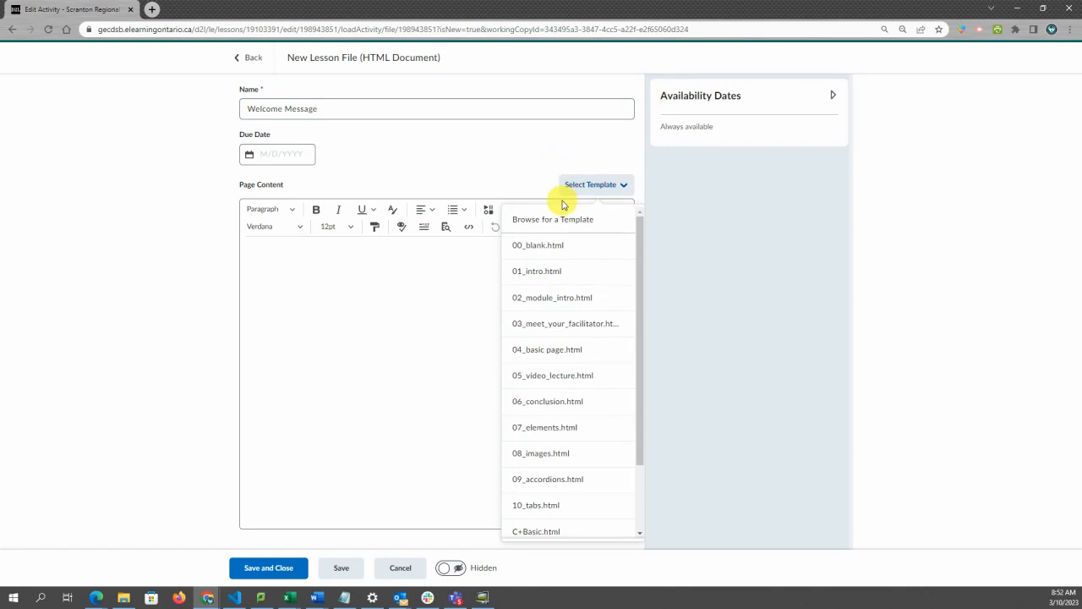
left_click(567, 245)
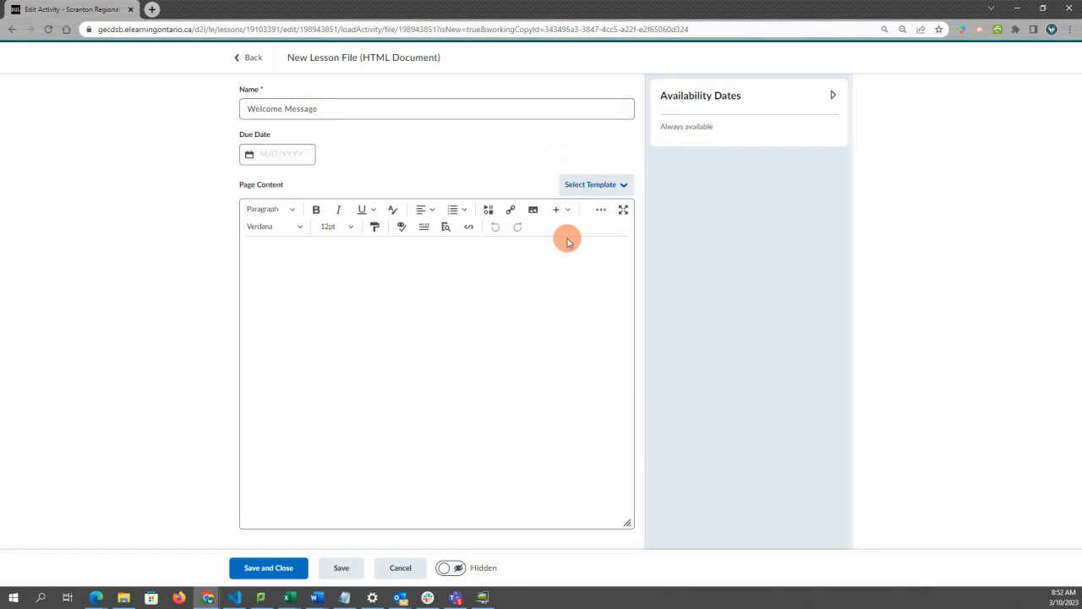
left_click(483, 297)
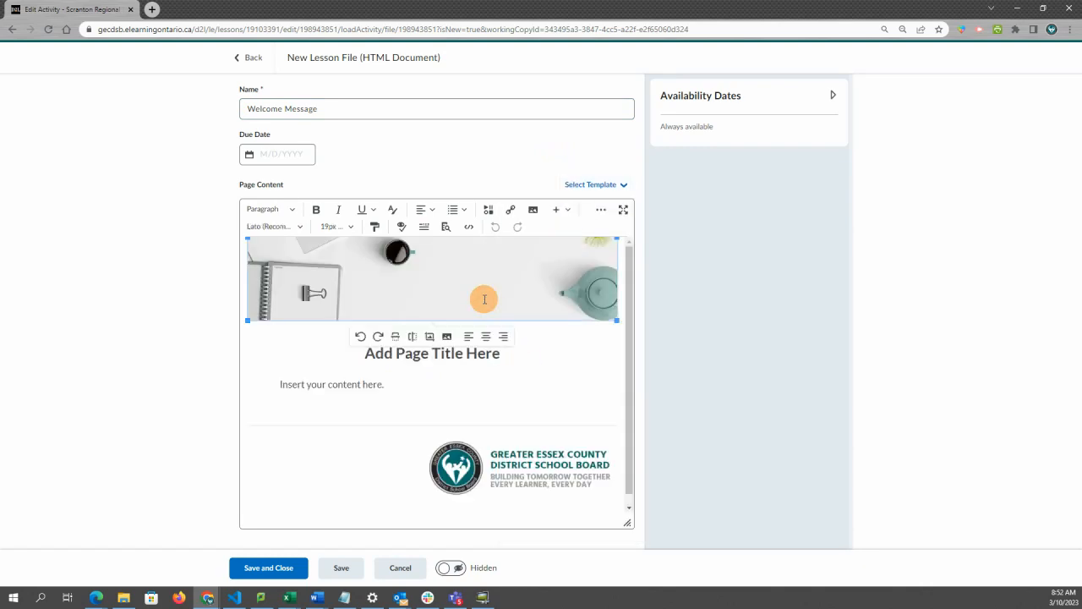
key("Delete")
left_click_drag(508, 282, 366, 280)
key("Delete")
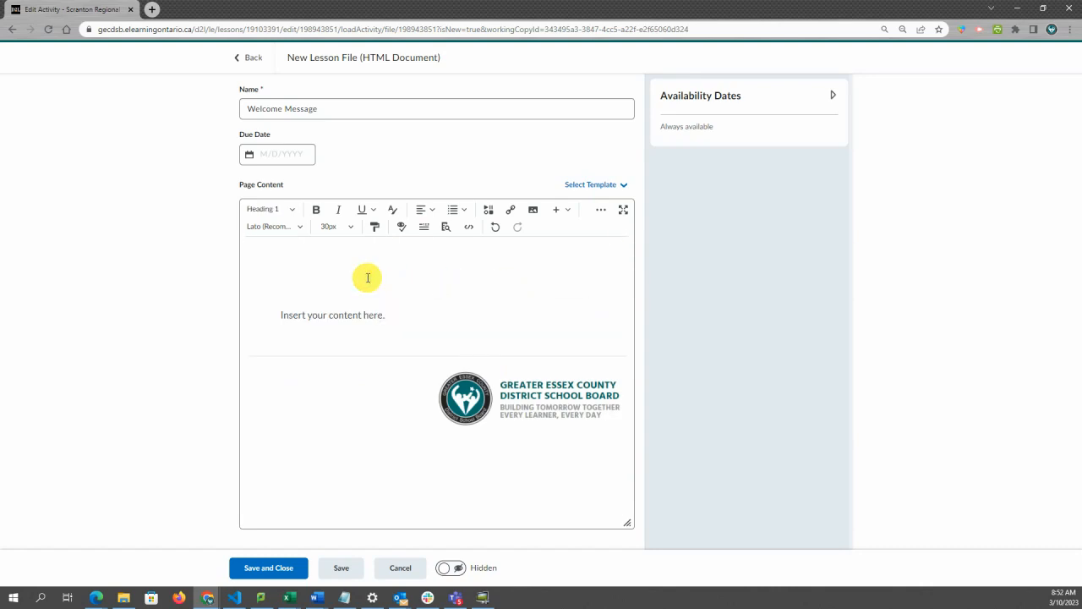
- Replace the placeholder content text with "Welcome to my class!"
left_click_drag(342, 103, 242, 102)
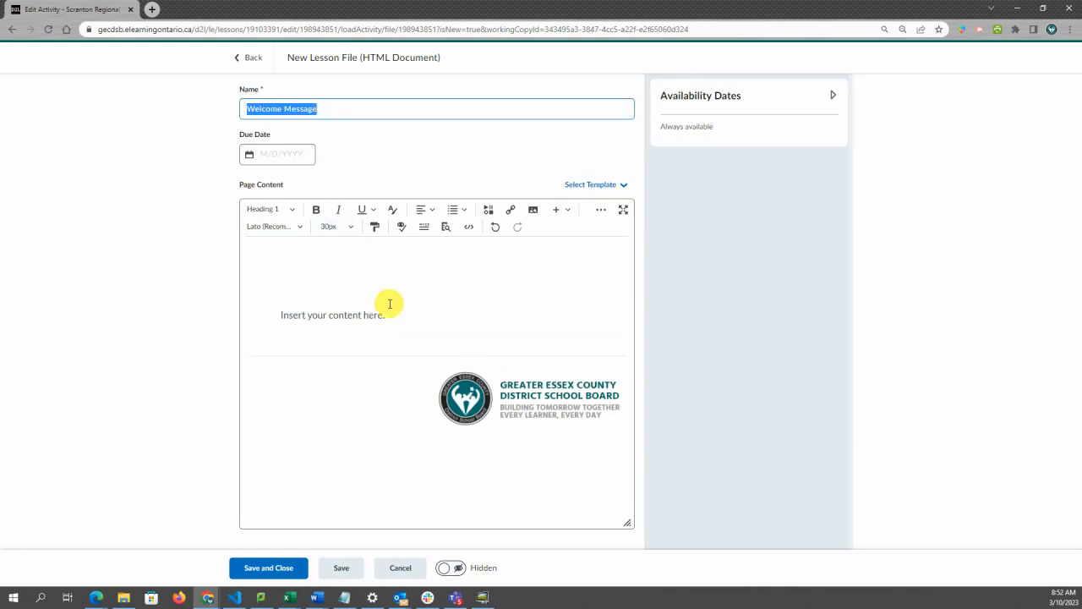
left_click_drag(391, 316, 271, 310)
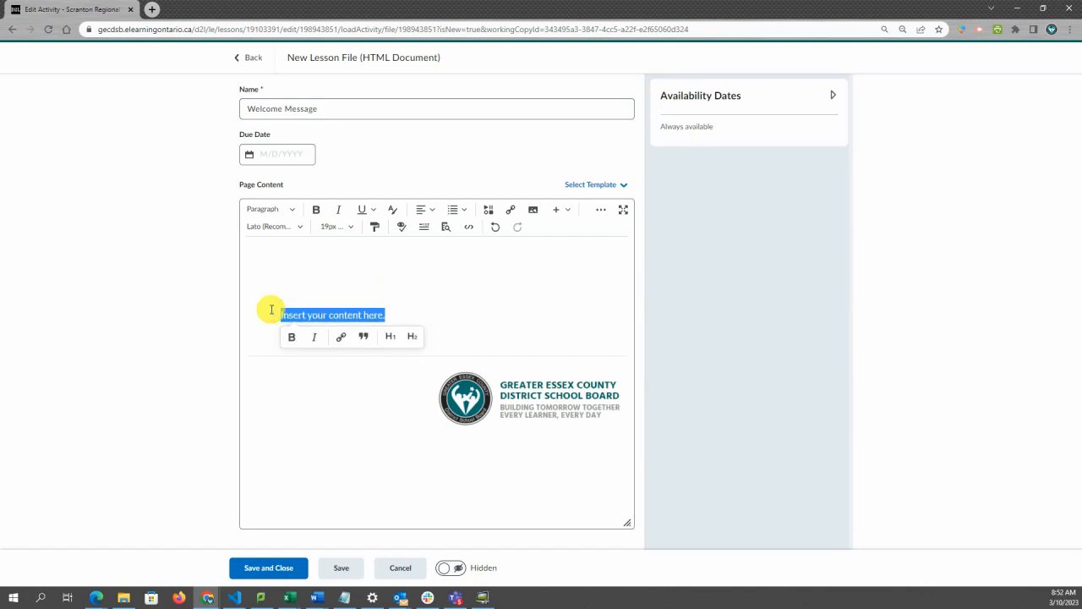
type("We")
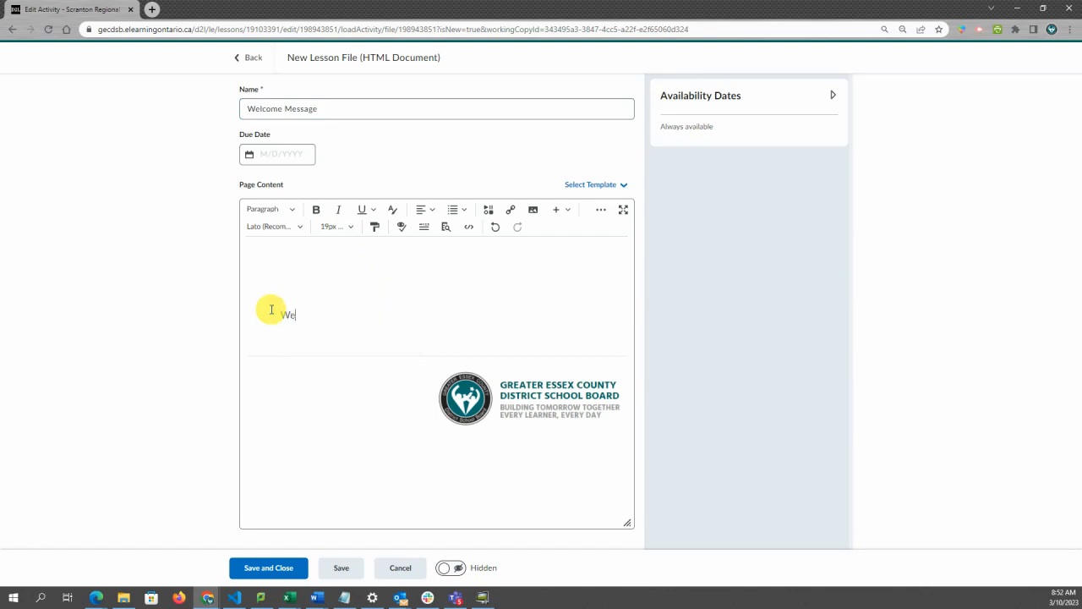
type("lcome to my class!")
- Add the greeting line "Hi {FirstName}," above the welcome sentence, and save and close the page
key("Up")
left_click(272, 309)
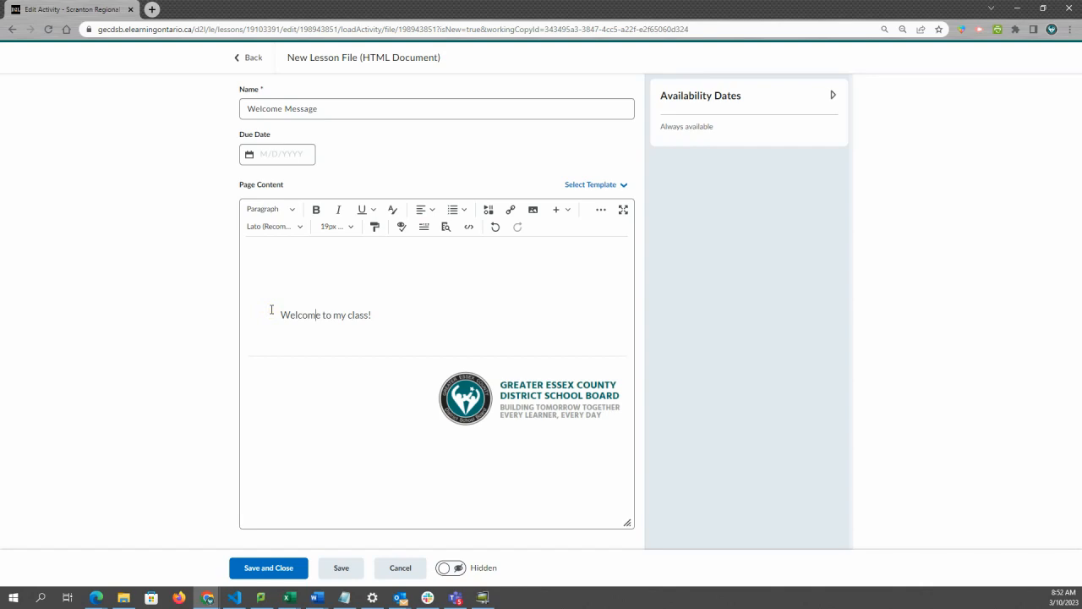
key("Return")
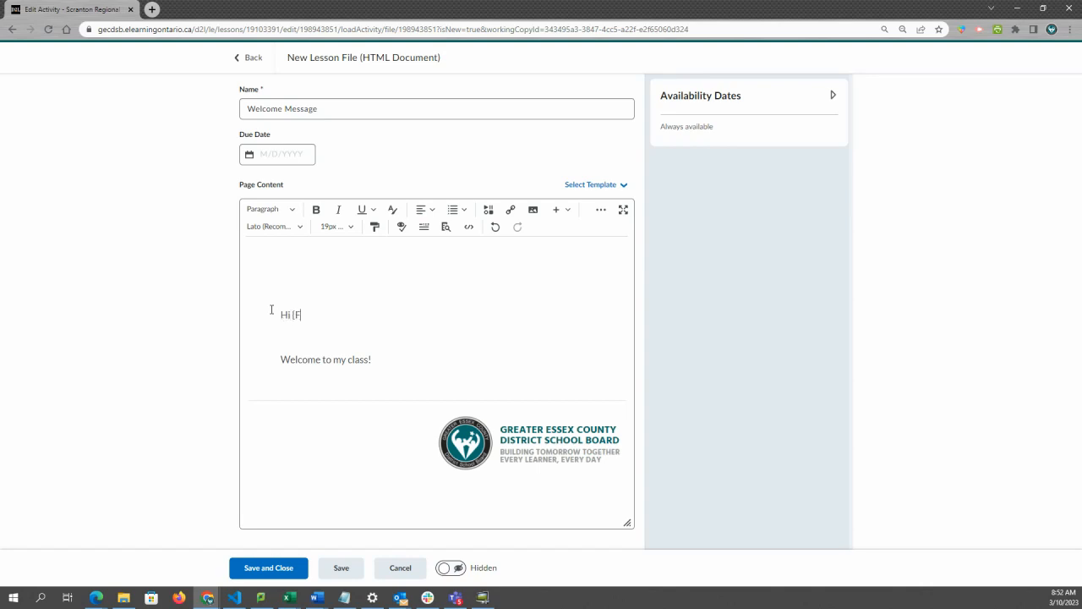
type("Name},")
left_click(321, 322)
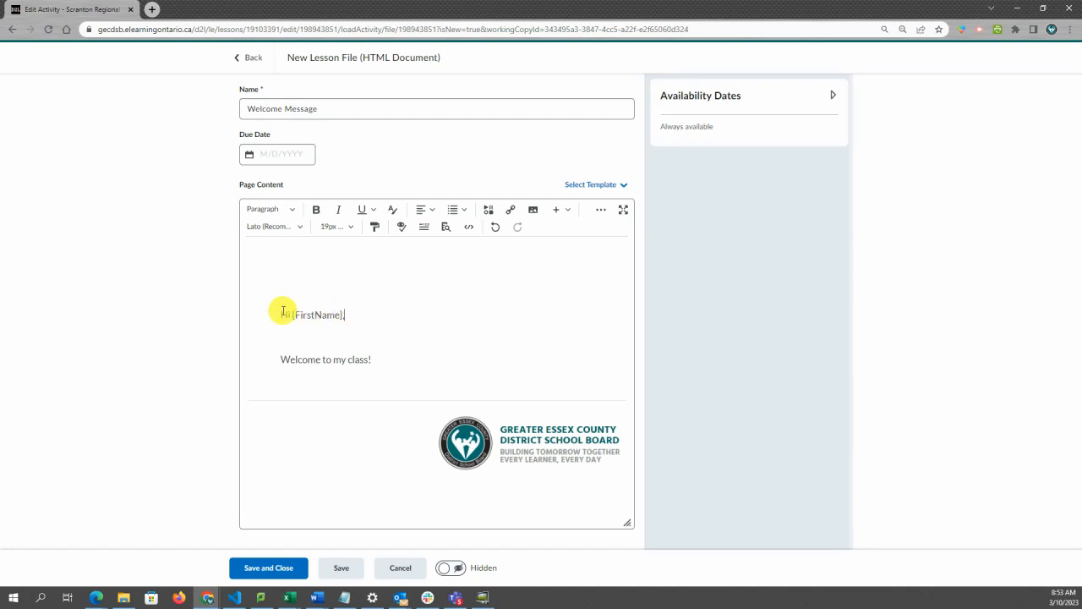
left_click_drag(293, 313, 341, 314)
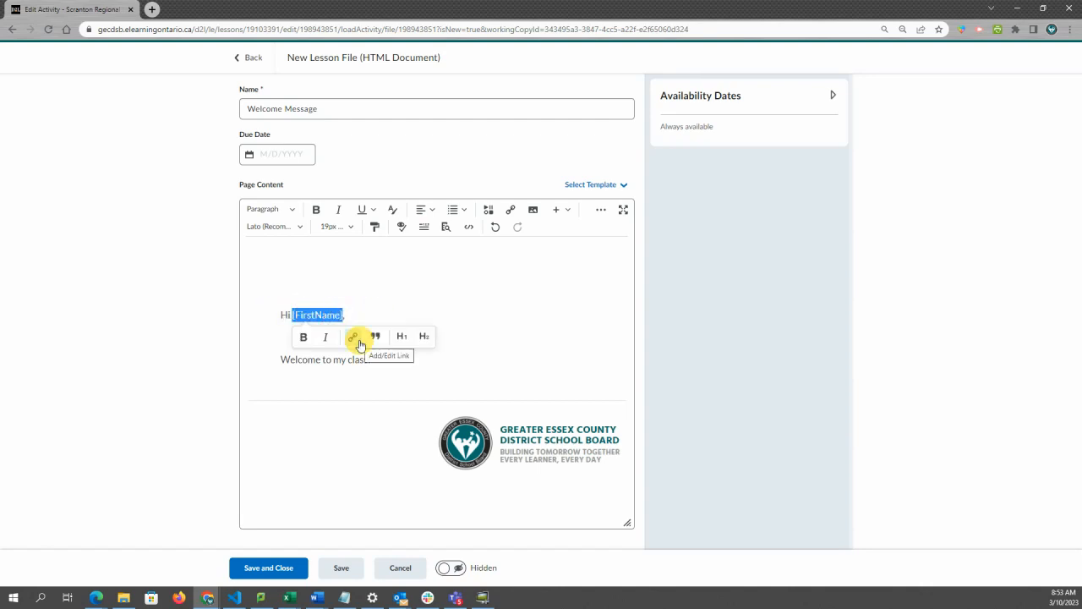
left_click(533, 378)
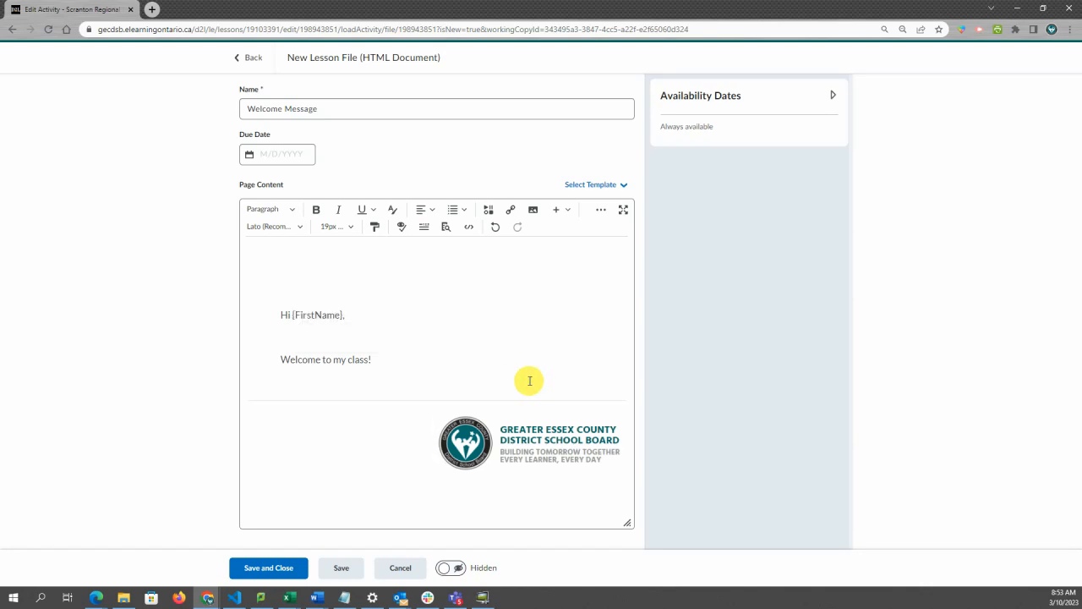
left_click(272, 567)
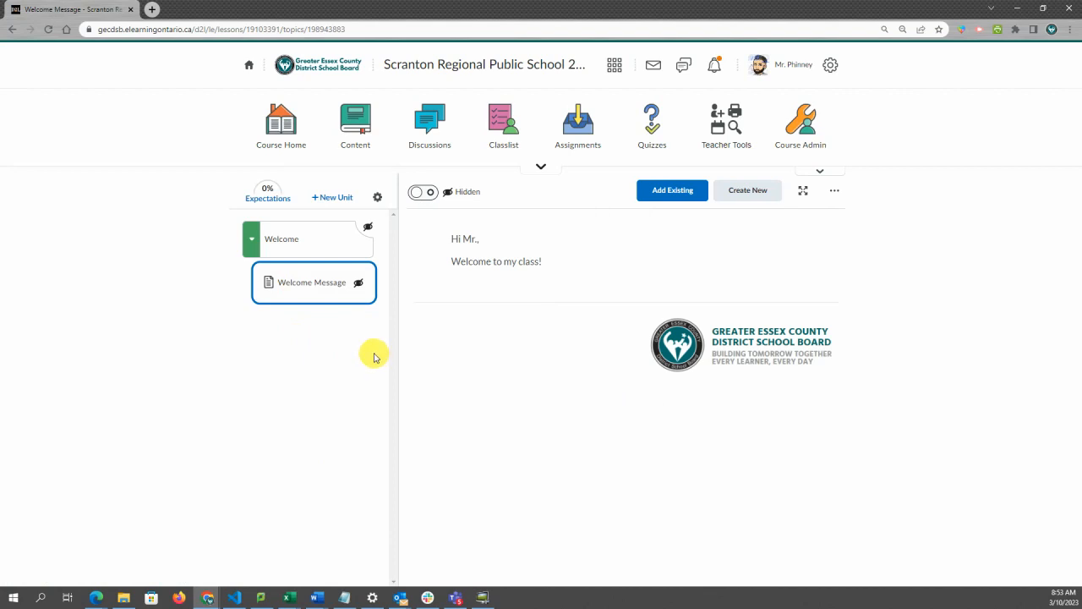
- Make both the Welcome unit and its Welcome Message page visible to students
left_click(343, 241)
left_click(425, 196)
left_click(338, 283)
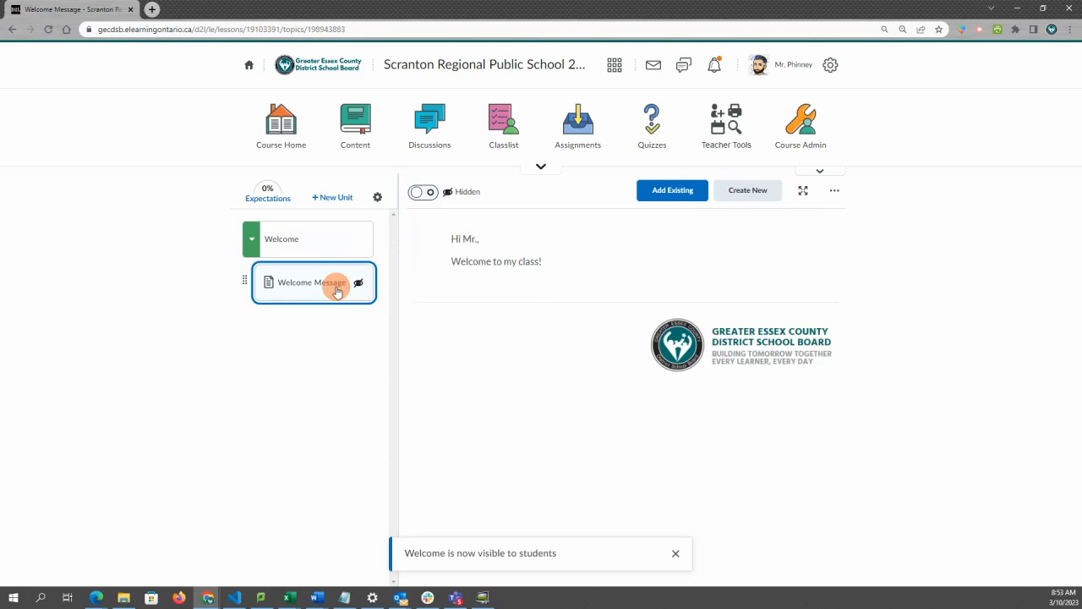
left_click(414, 192)
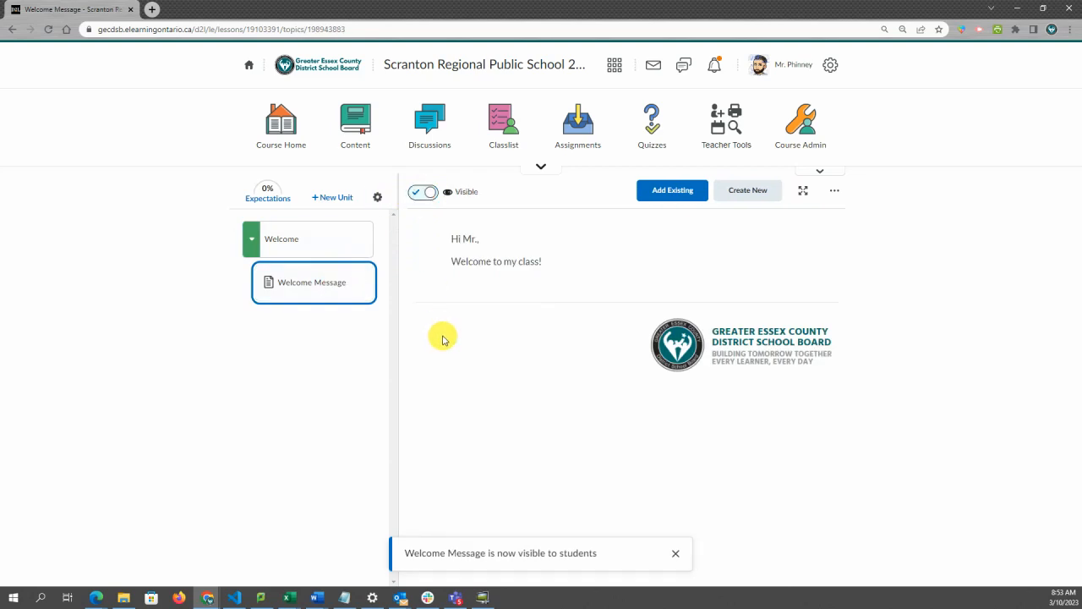
- View the welcome window on the course homepage, dismiss it, and reload the homepage
left_click(287, 149)
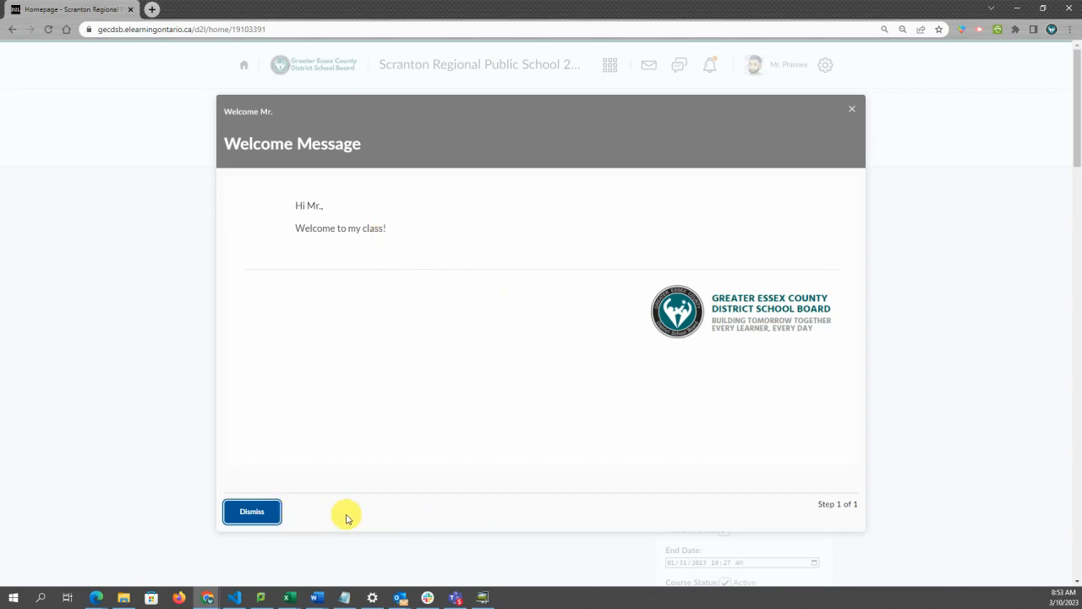
left_click(261, 515)
left_click(262, 127)
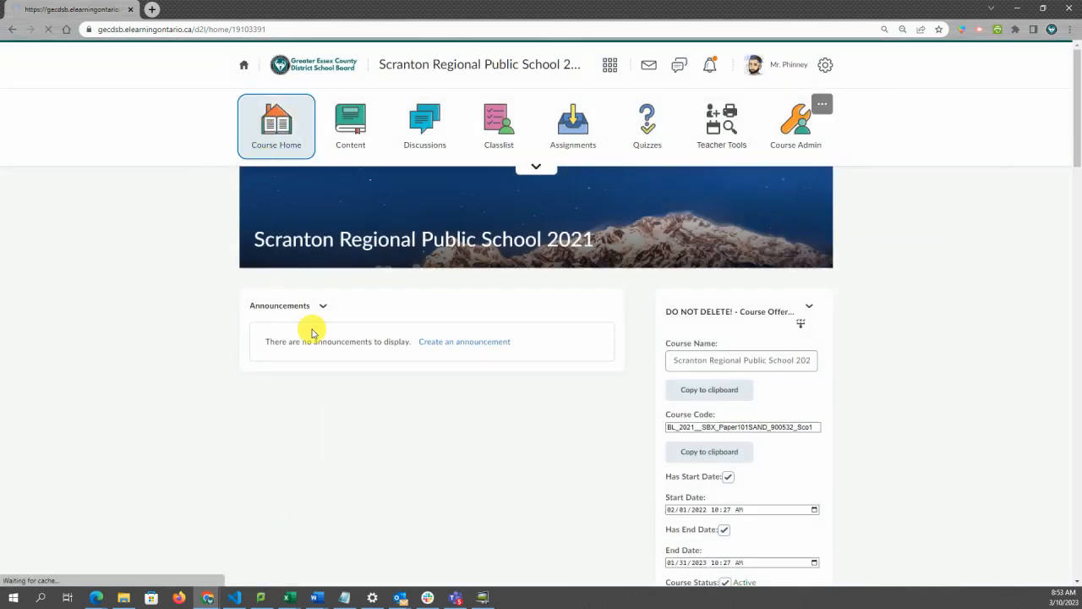